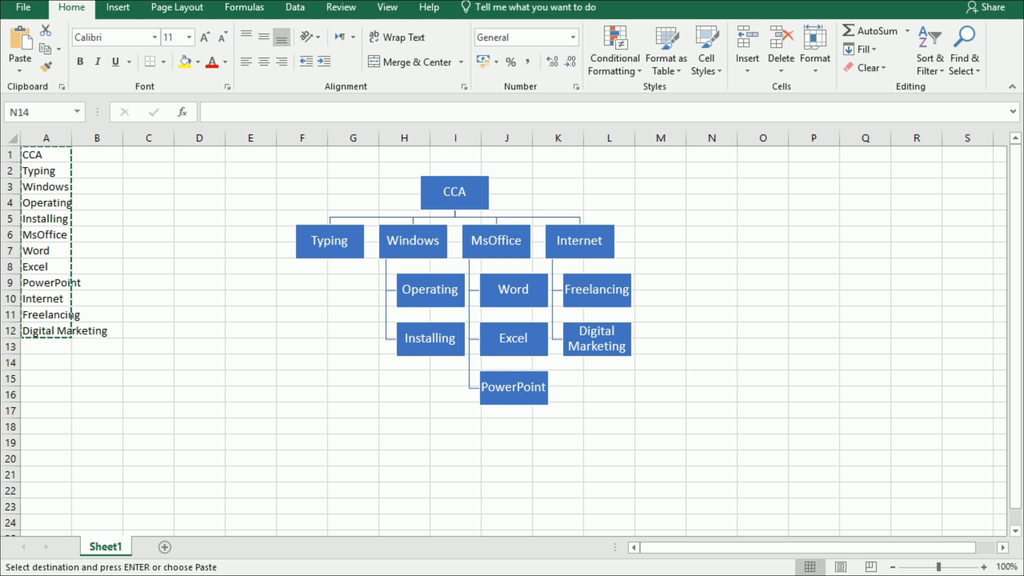
{"action": "left_click", "coordinate": [834, 556]}
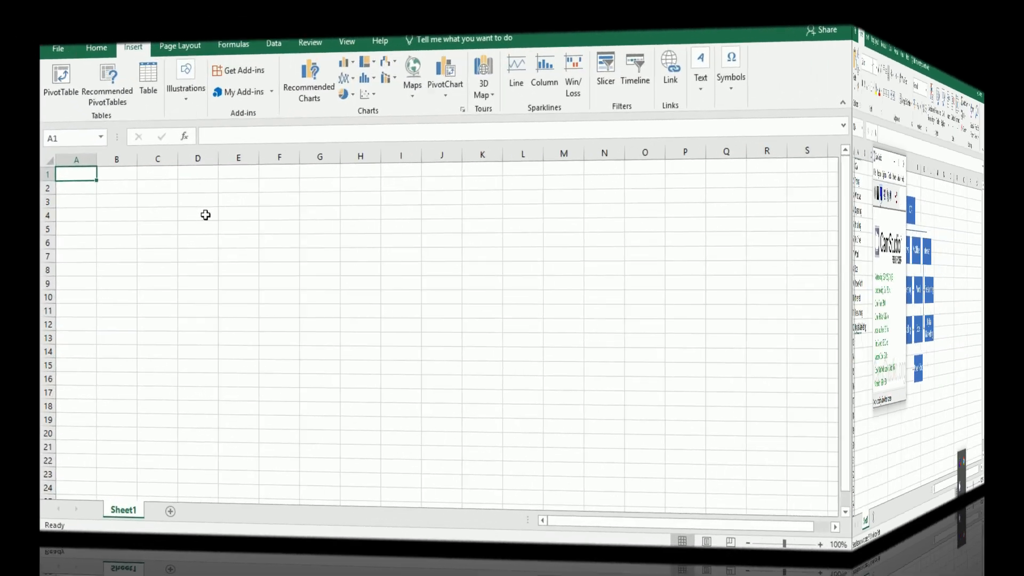
- Enter CCA, Typing, Windows, Operating and Installing in cells A1 to A5
{"action": "type", "text": "CCA"}
{"action": "key", "text": "Return"}
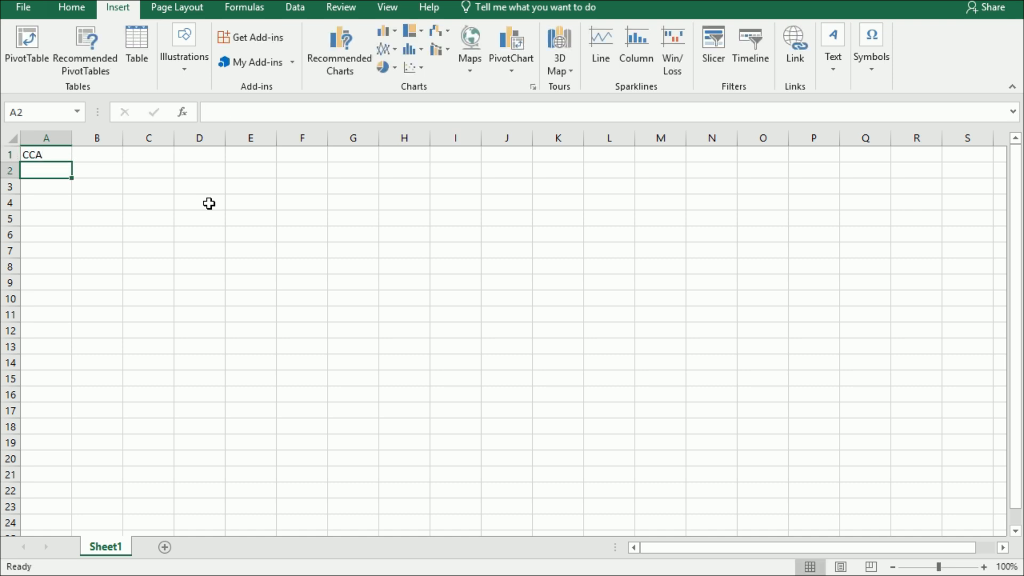
{"action": "type", "text": "Typing"}
{"action": "key", "text": "Return"}
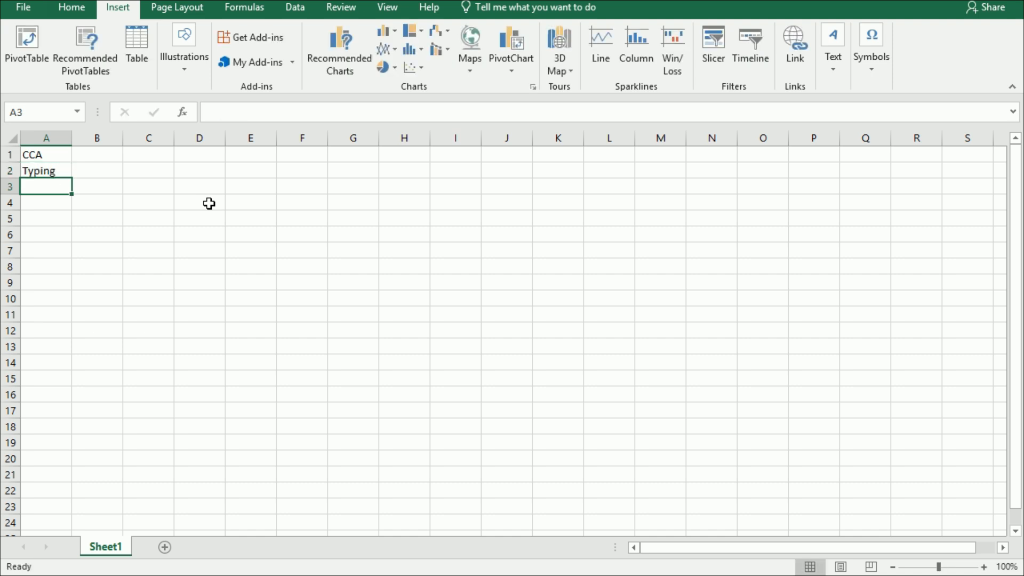
{"action": "type", "text": "Windows"}
{"action": "key", "text": "Return"}
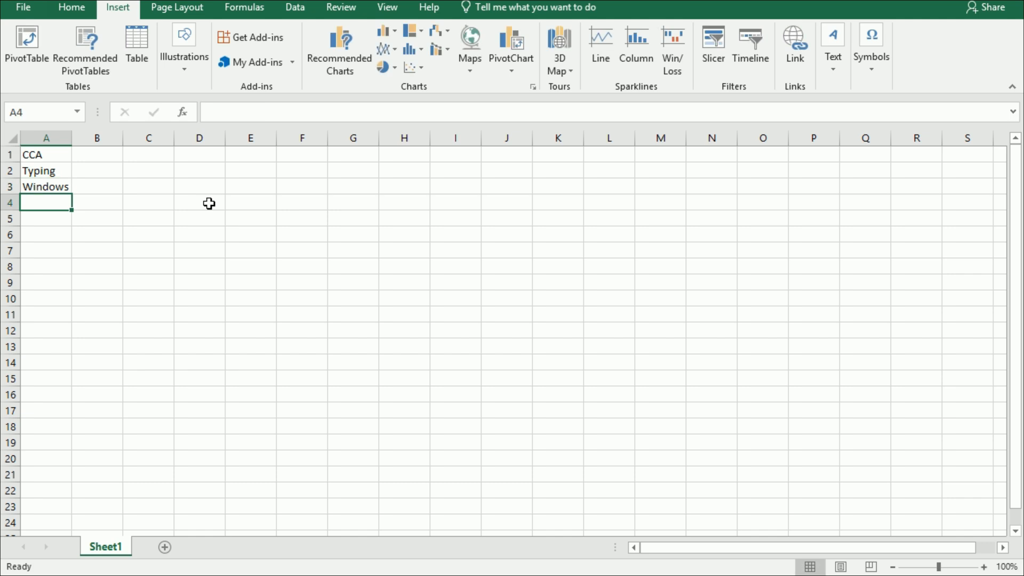
{"action": "type", "text": "Operating"}
{"action": "key", "text": "Return"}
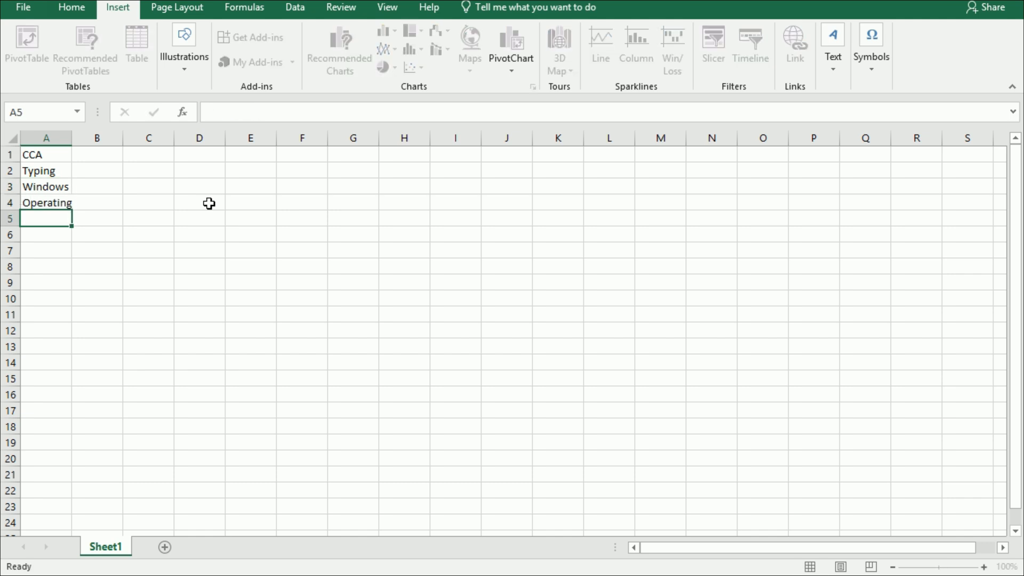
{"action": "type", "text": "Installing"}
{"action": "key", "text": "Return"}
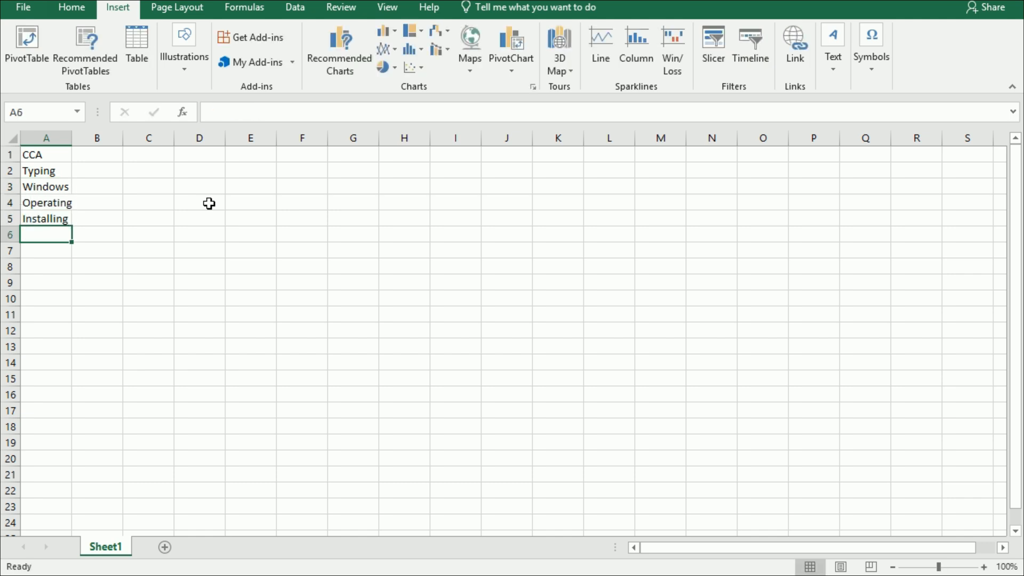
- Enter MsOffice, Word, Excel and PowerPoint in cells A6 to A9
{"action": "type", "text": "MsOffice"}
{"action": "key", "text": "Return"}
{"action": "type", "text": "Word"}
{"action": "key", "text": "Return"}
{"action": "type", "text": "Excel"}
{"action": "key", "text": "Return"}
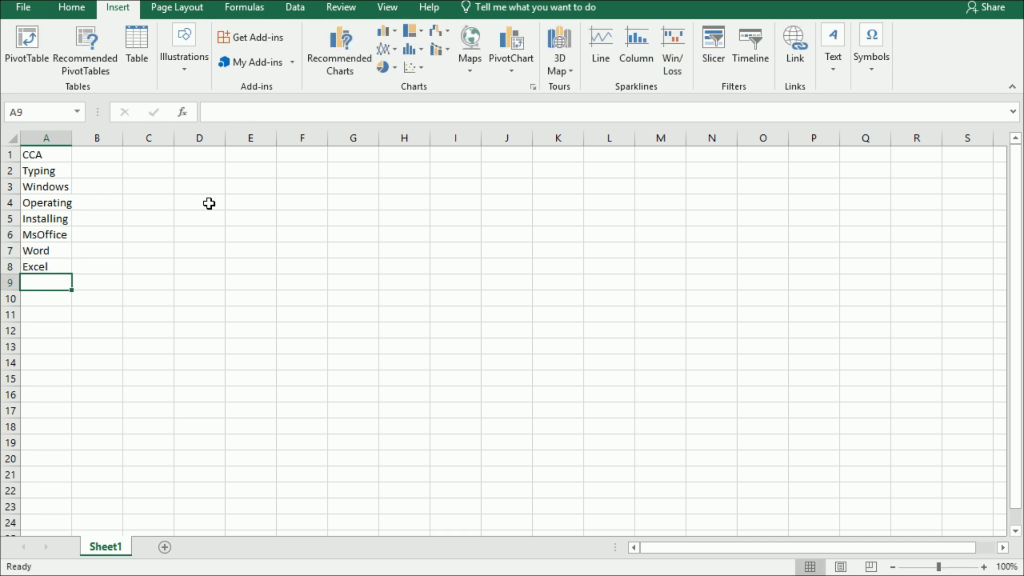
{"action": "type", "text": "PowerPoint"}
{"action": "key", "text": "Return"}
- Enter Internet, Freelancing and Digital Marketing in cells A10 to A12
{"action": "type", "text": "Internet"}
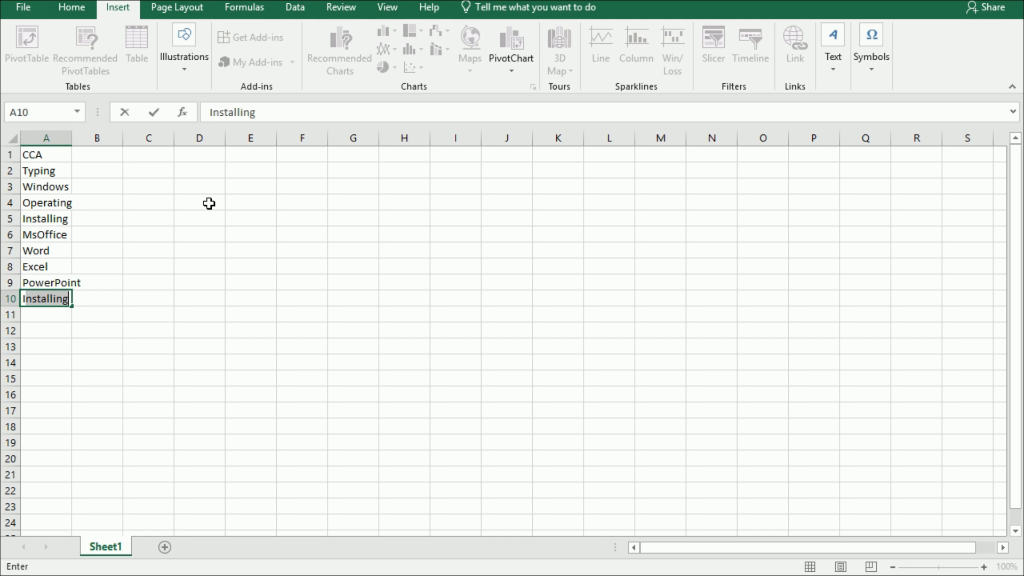
{"action": "key", "text": "Return"}
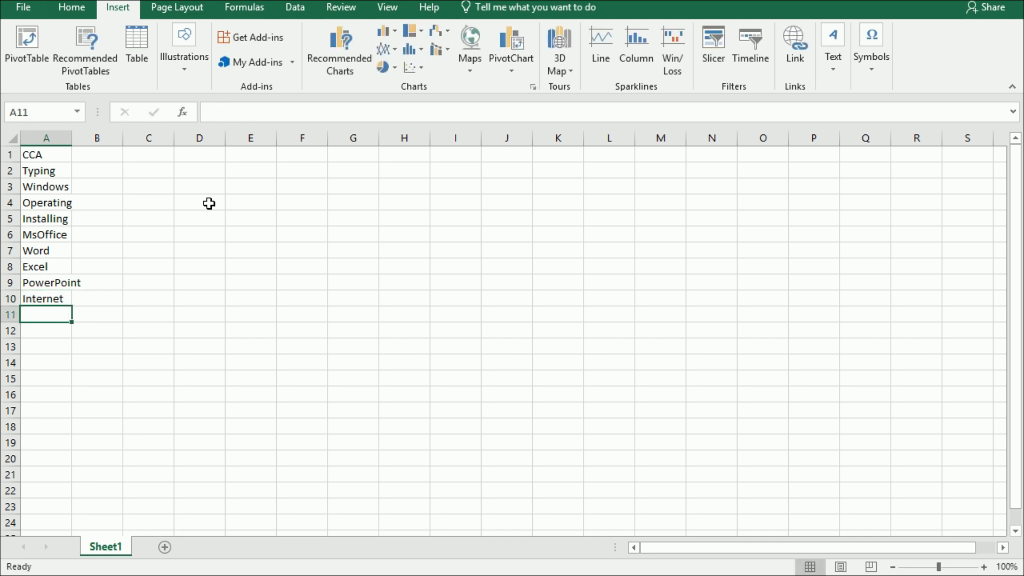
{"action": "type", "text": "Freelancing"}
{"action": "key", "text": "Return"}
{"action": "type", "text": "Digital Marketing"}
{"action": "key", "text": "Return"}
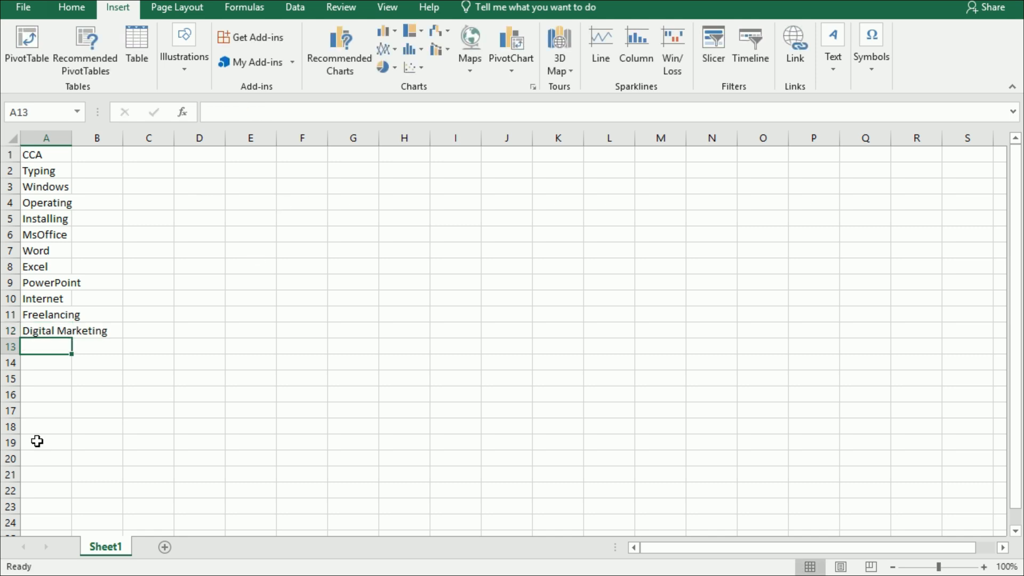
- Copy the whole list in cells A1 to A12
{"action": "left_click_drag", "start_coordinate": [30, 153], "coordinate": [39, 331]}
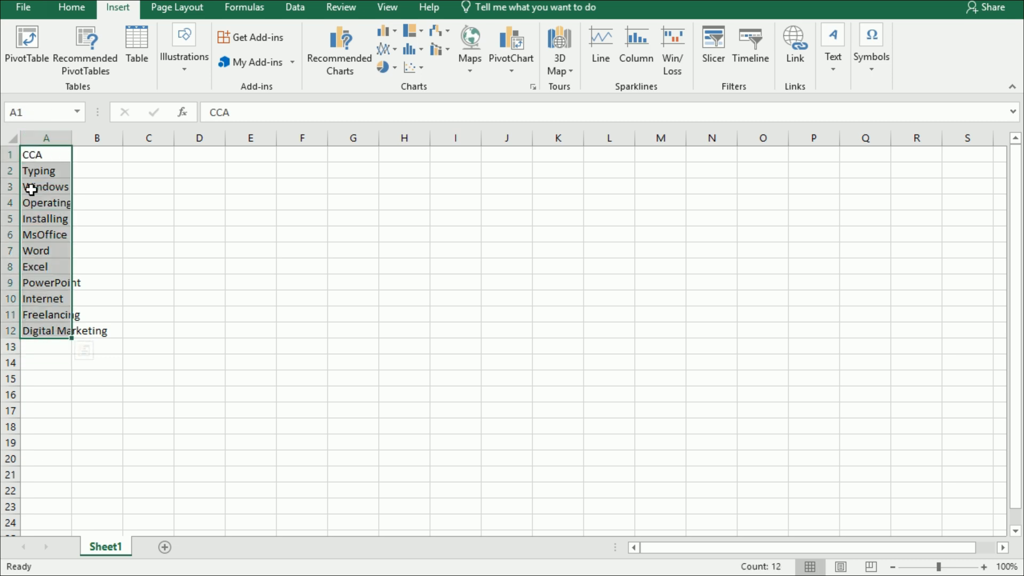
{"action": "mouse_move", "coordinate": [104, 353]}
{"action": "key", "text": "ctrl+c"}
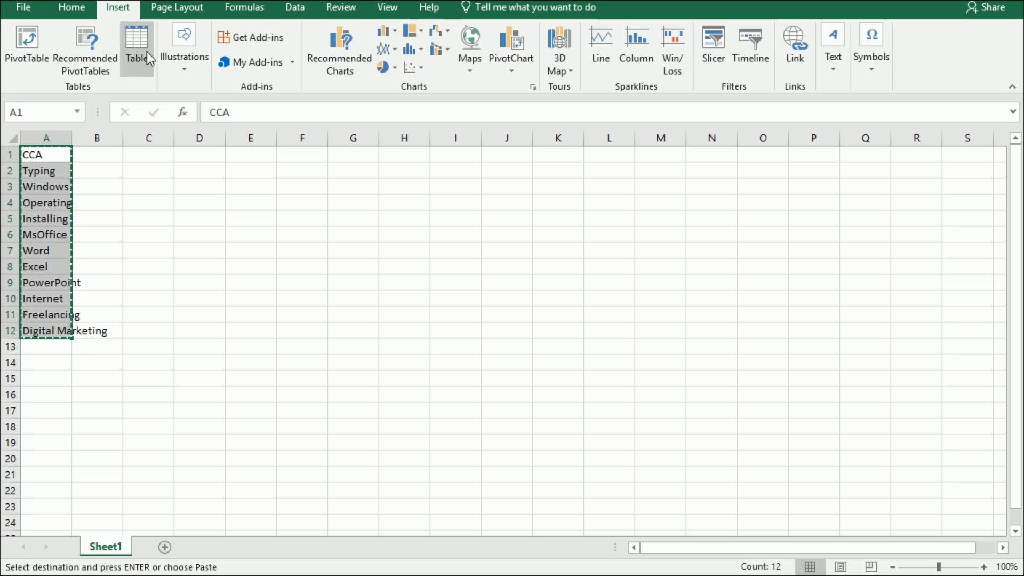
- Insert an Organization Chart SmartArt graphic from the Hierarchy category and shift it slightly up and to the left
{"action": "left_click", "coordinate": [184, 77]}
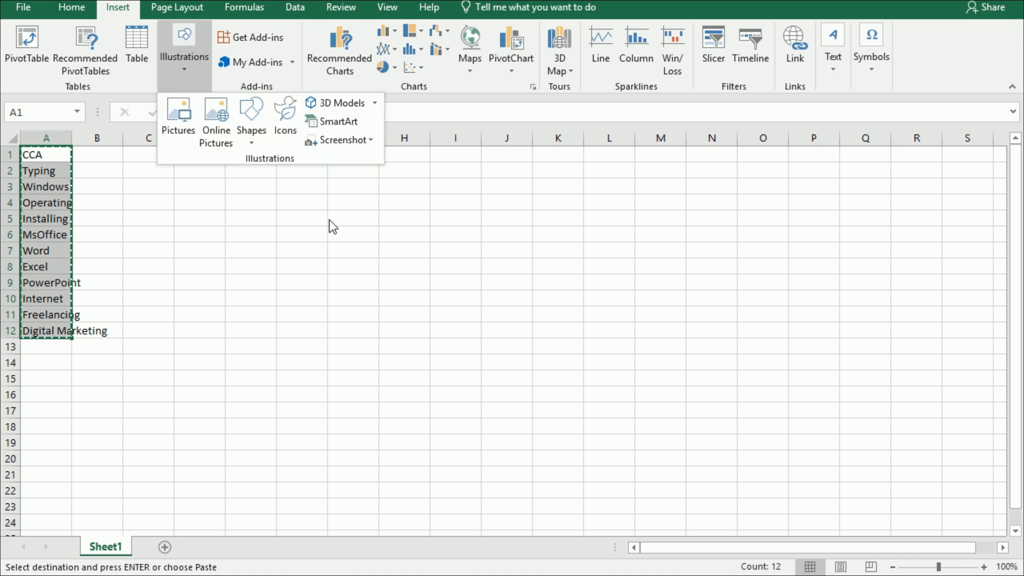
{"action": "left_click", "coordinate": [335, 121]}
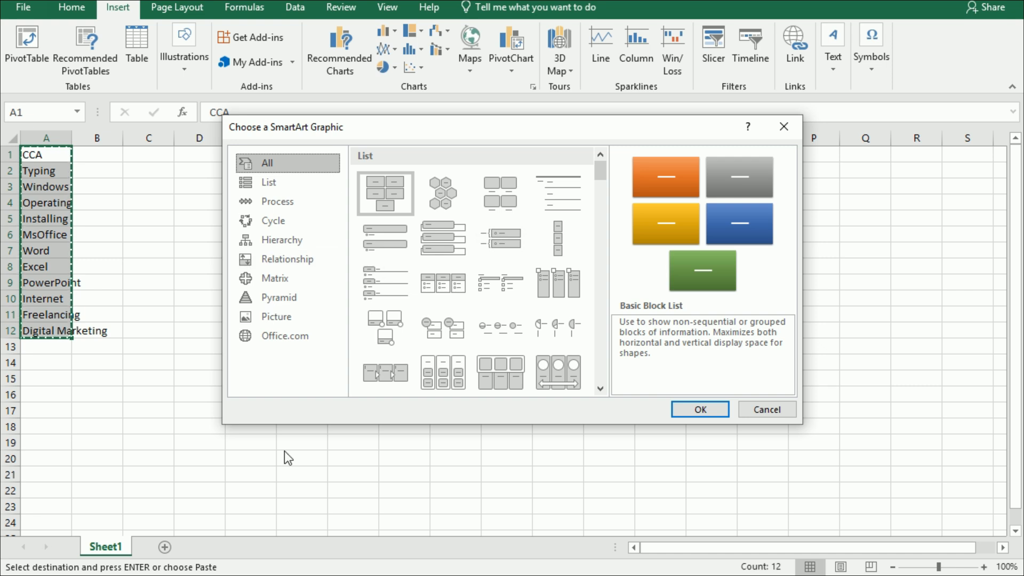
{"action": "left_click", "coordinate": [292, 243]}
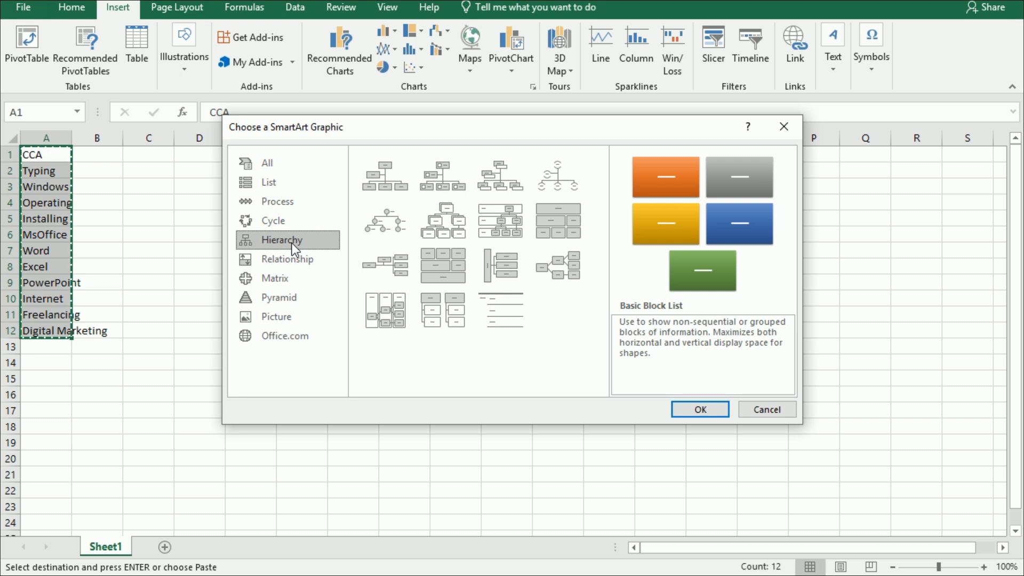
{"action": "left_click", "coordinate": [385, 189]}
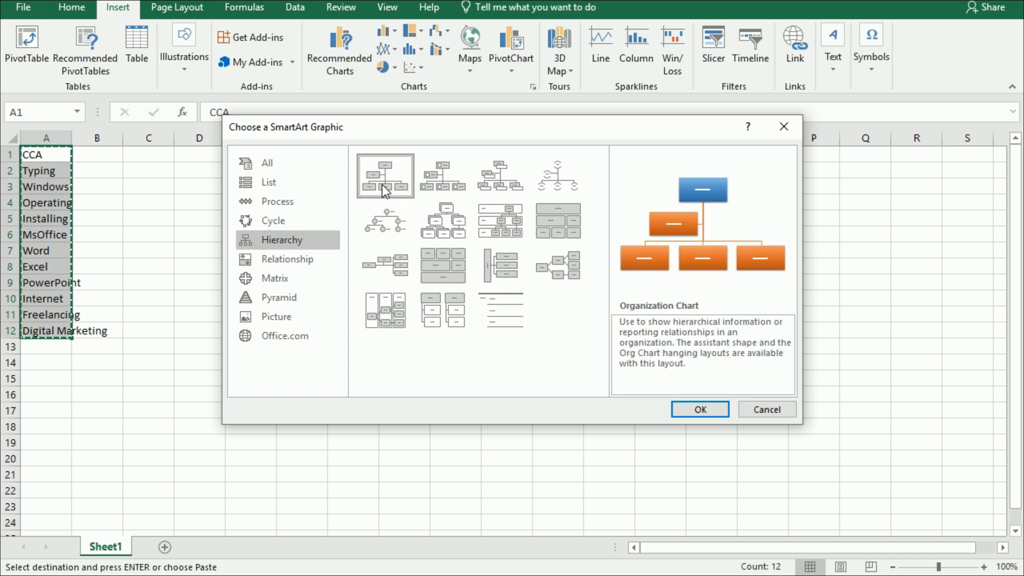
{"action": "left_click", "coordinate": [701, 410]}
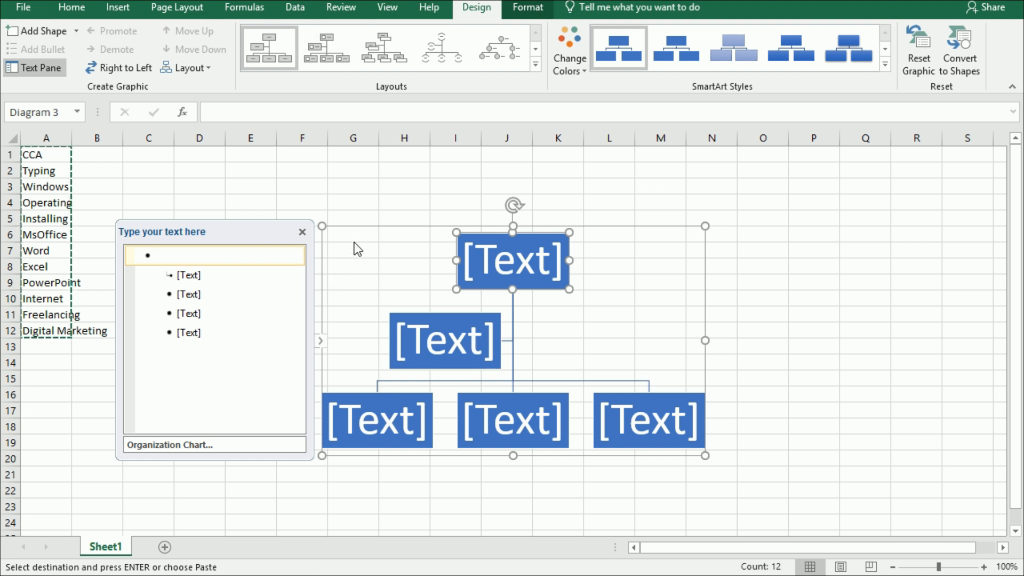
{"action": "left_click_drag", "start_coordinate": [362, 226], "coordinate": [337, 219]}
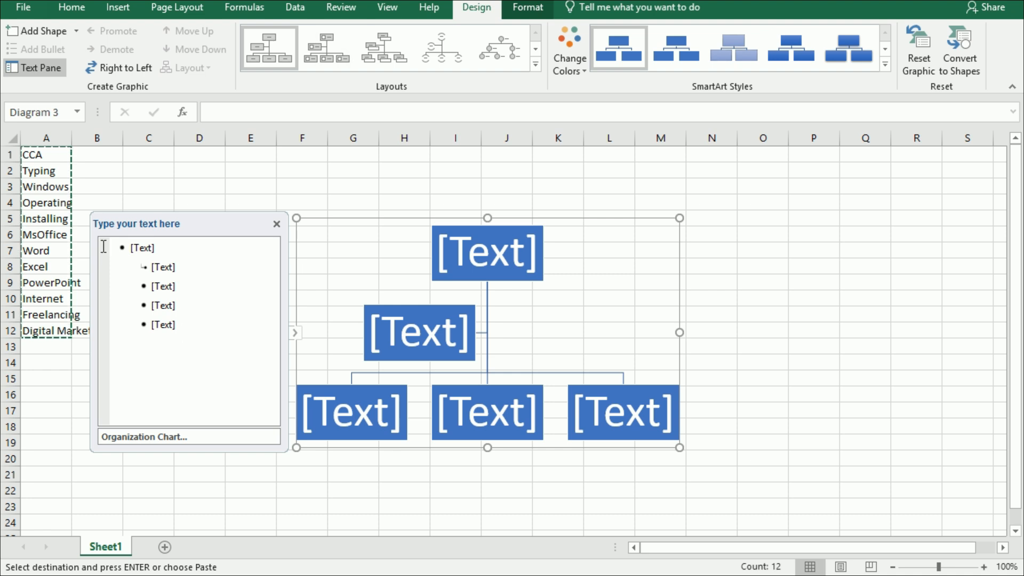
- Replace all placeholder entries in the chart's text pane with the copied list
{"action": "left_click", "coordinate": [135, 247]}
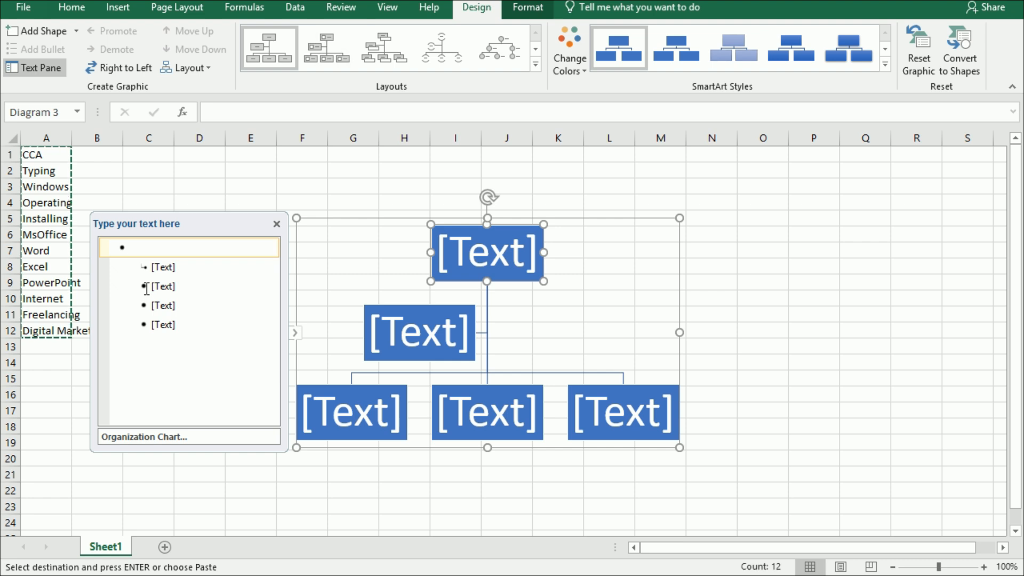
{"action": "key", "text": "shift+Down"}
{"action": "key", "text": "shift+Down"}
{"action": "key", "text": "shift+Down"}
{"action": "key", "text": "shift+Down"}
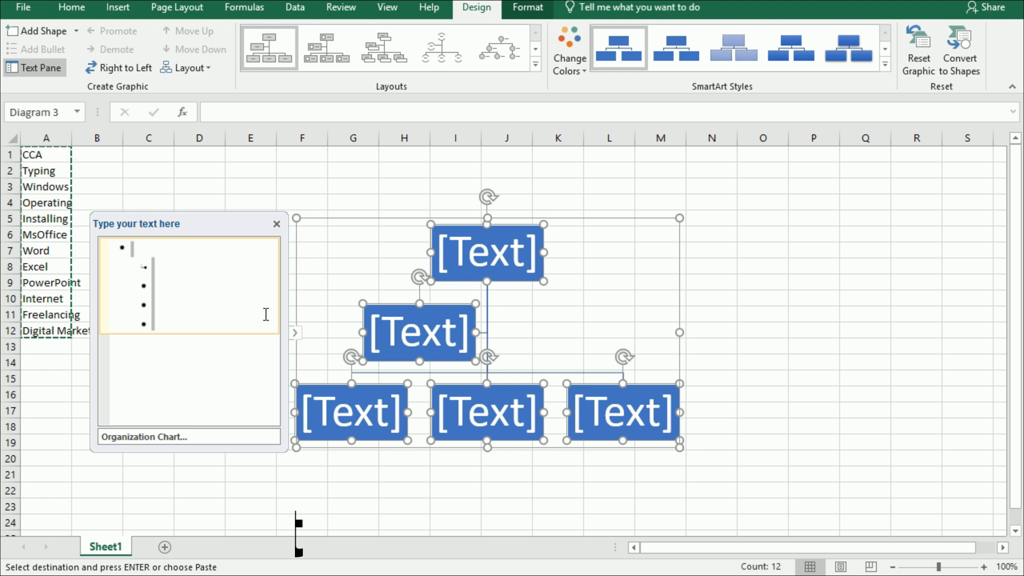
{"action": "key", "text": "ctrl+v"}
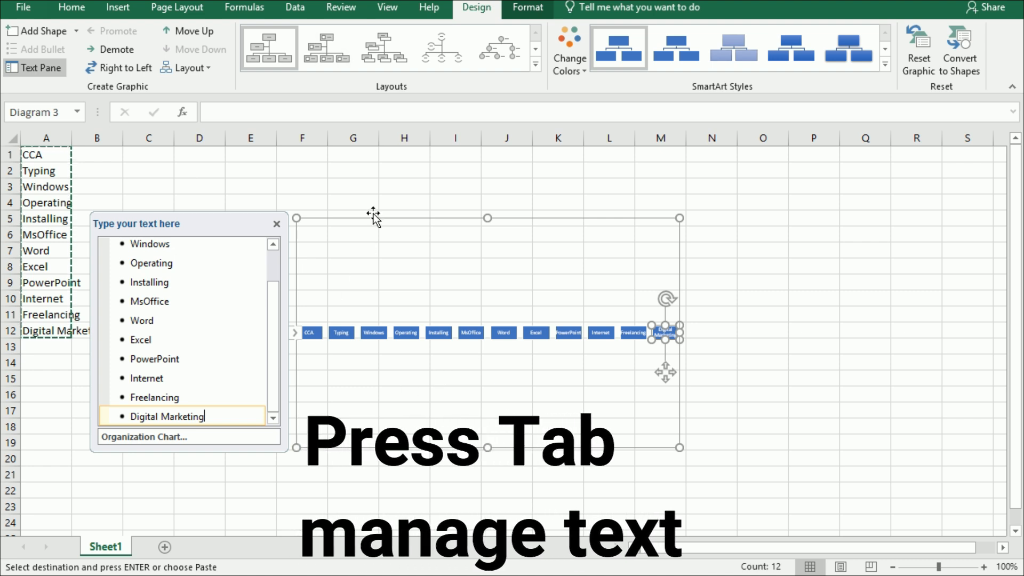
- Move the chart frame up and left so its upper edge lies in row 2, keeping the text pane open
{"action": "left_click_drag", "start_coordinate": [373, 216], "coordinate": [351, 177]}
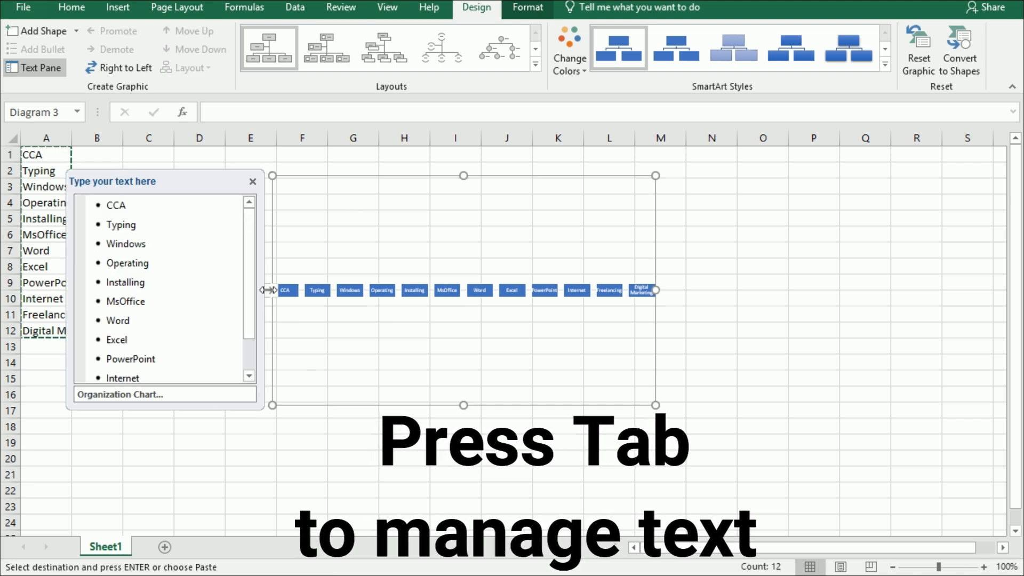
{"action": "left_click", "coordinate": [271, 290]}
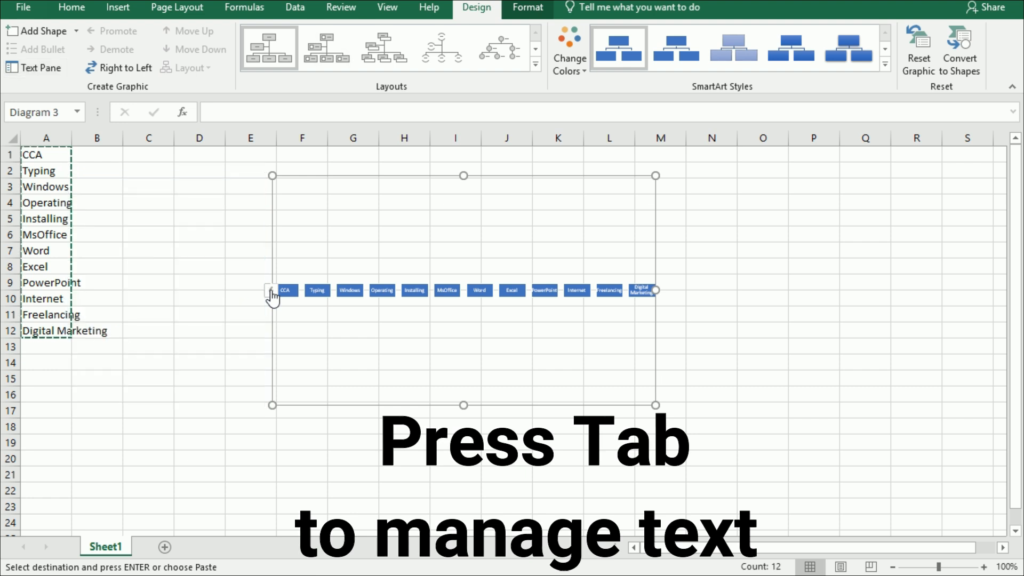
{"action": "left_click", "coordinate": [274, 292]}
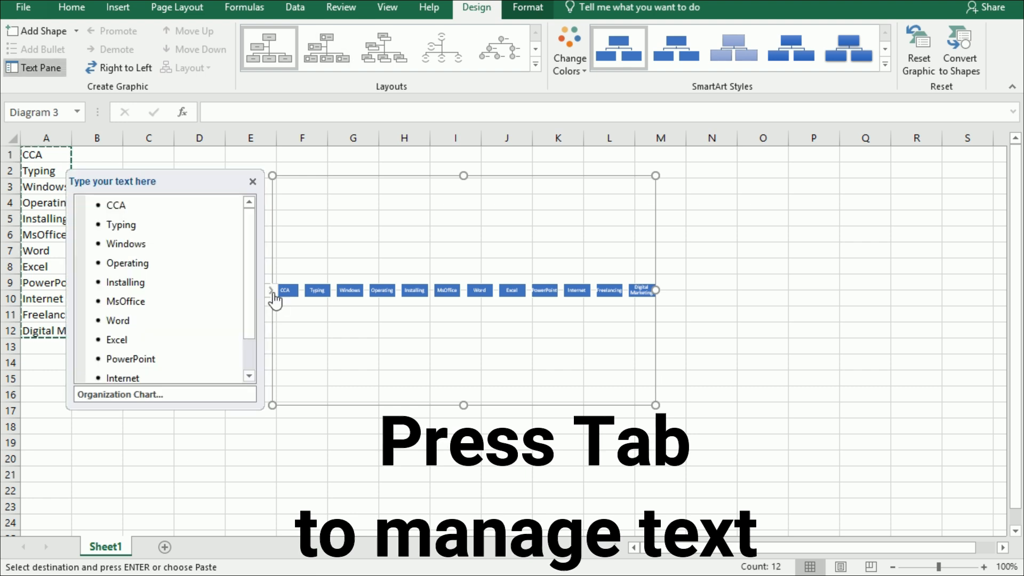
- Demote Typing and Windows by one level so they sit under CCA
{"action": "left_click", "coordinate": [108, 225]}
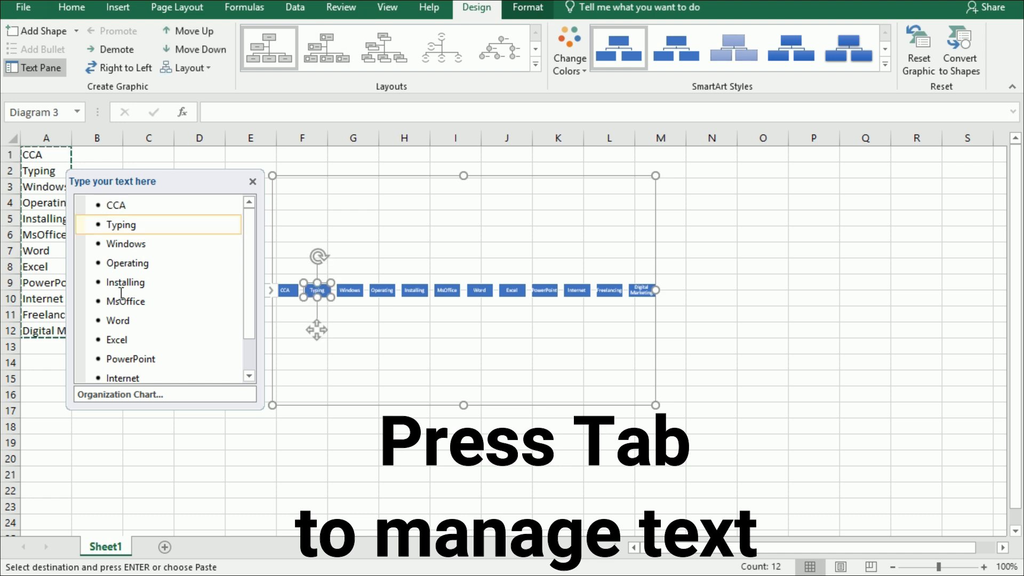
{"action": "key", "text": "Tab"}
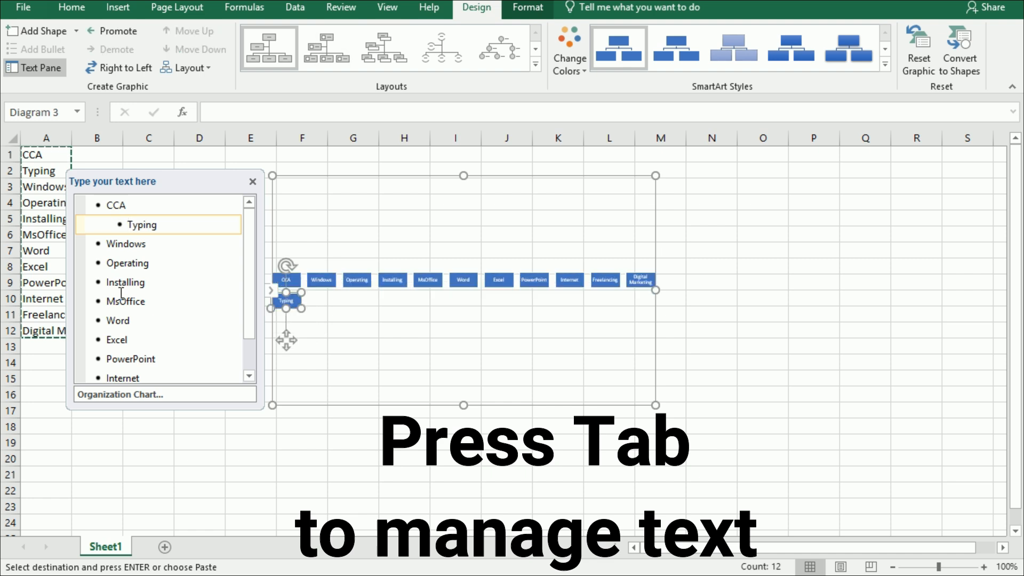
{"action": "left_click", "coordinate": [106, 244]}
{"action": "key", "text": "Tab"}
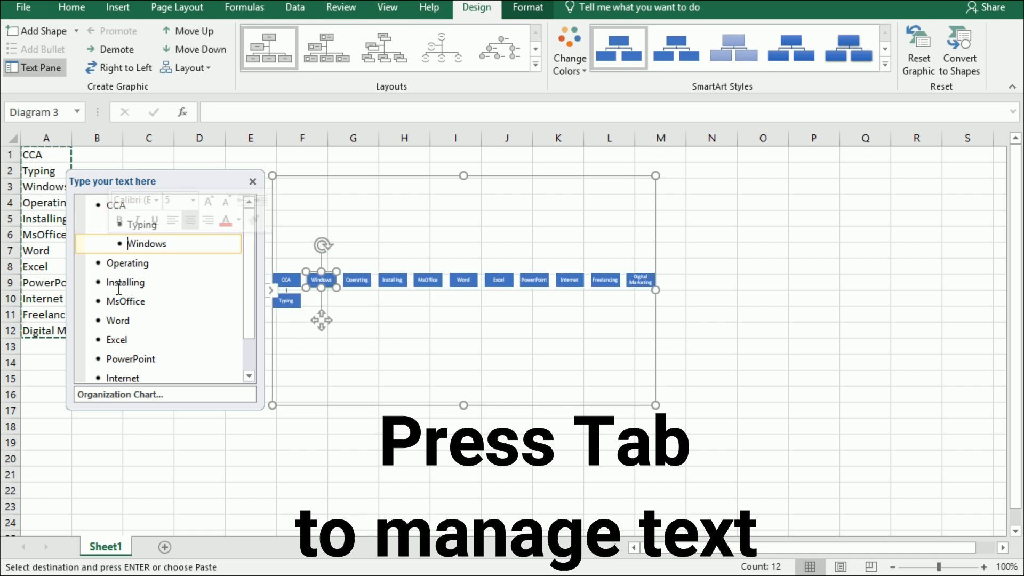
- Demote Operating and Installing by two levels so they sit under Windows
{"action": "left_click", "coordinate": [109, 263]}
{"action": "key", "text": "Tab"}
{"action": "key", "text": "Tab"}
{"action": "left_click", "coordinate": [107, 282]}
{"action": "key", "text": "Tab"}
{"action": "key", "text": "Tab"}
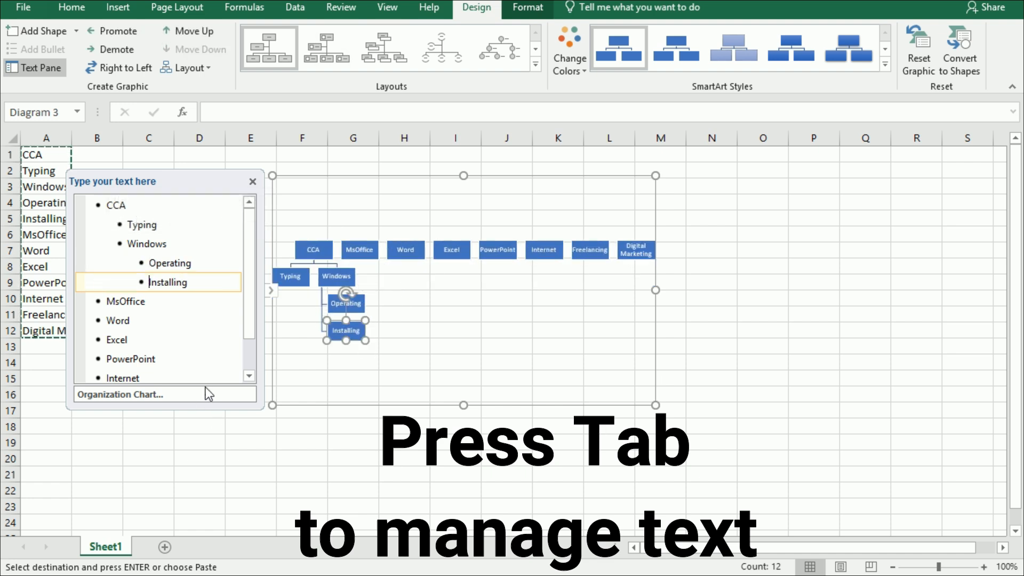
- Demote MsOffice one level under CCA, and Word, Excel and PowerPoint two levels under MsOffice
{"action": "left_click", "coordinate": [108, 302]}
{"action": "key", "text": "Tab"}
{"action": "left_click", "coordinate": [104, 323]}
{"action": "key", "text": "Tab"}
{"action": "key", "text": "Tab"}
{"action": "left_click", "coordinate": [110, 346]}
{"action": "key", "text": "Tab"}
{"action": "key", "text": "Tab"}
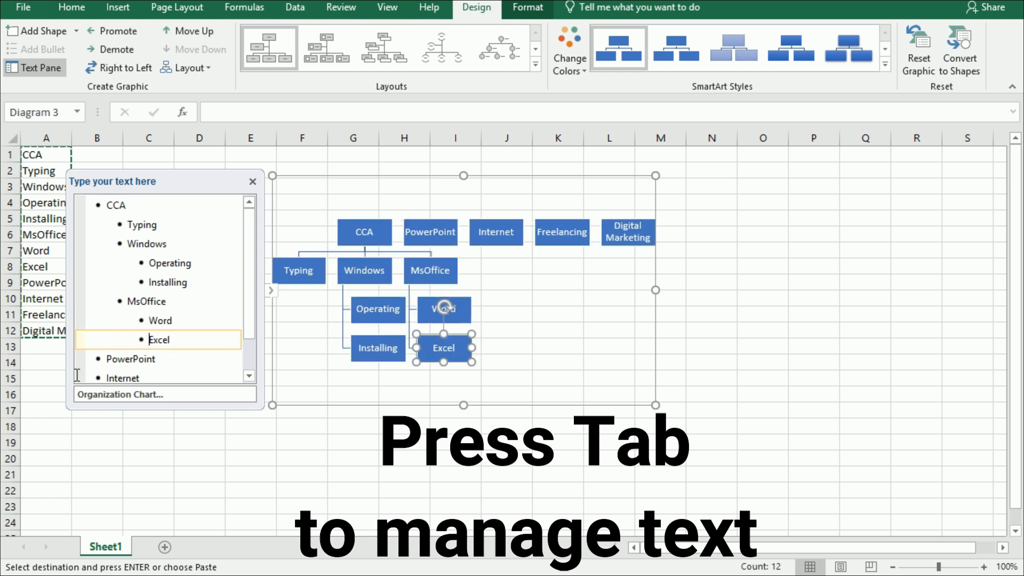
{"action": "left_click", "coordinate": [108, 359]}
{"action": "key", "text": "Tab"}
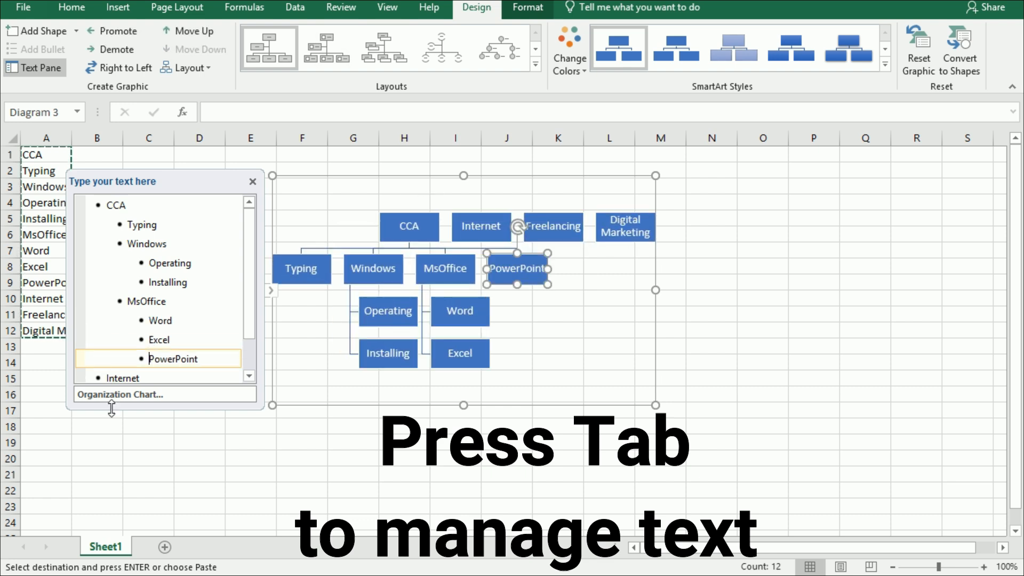
{"action": "key", "text": "Tab"}
- Demote Internet one level under CCA and Freelancing and Digital Marketing two levels under Internet, then deselect the chart
{"action": "scroll", "coordinate": [251, 366], "scroll_direction": "down", "scroll_amount": 2}
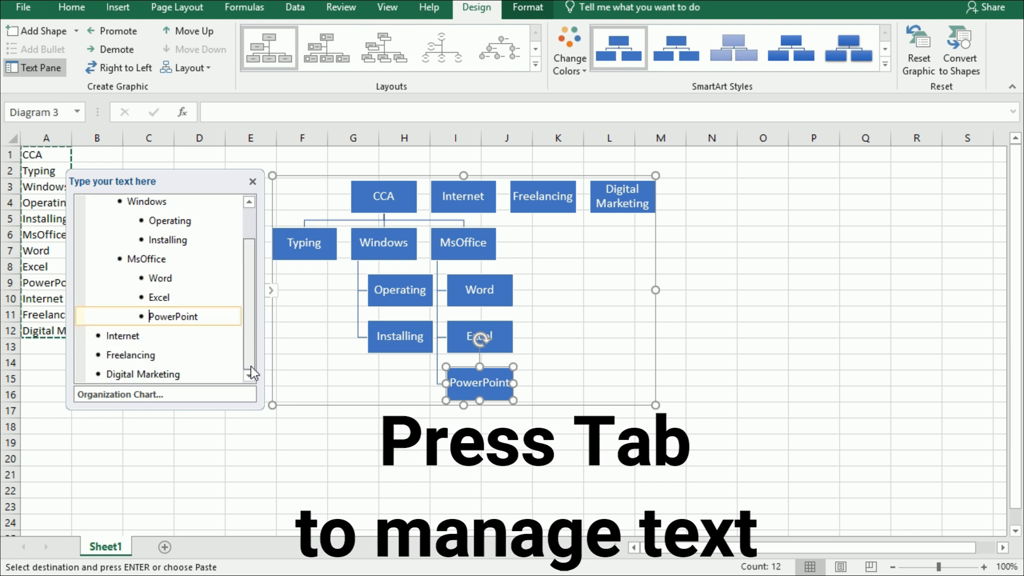
{"action": "left_click", "coordinate": [109, 338]}
{"action": "key", "text": "Tab"}
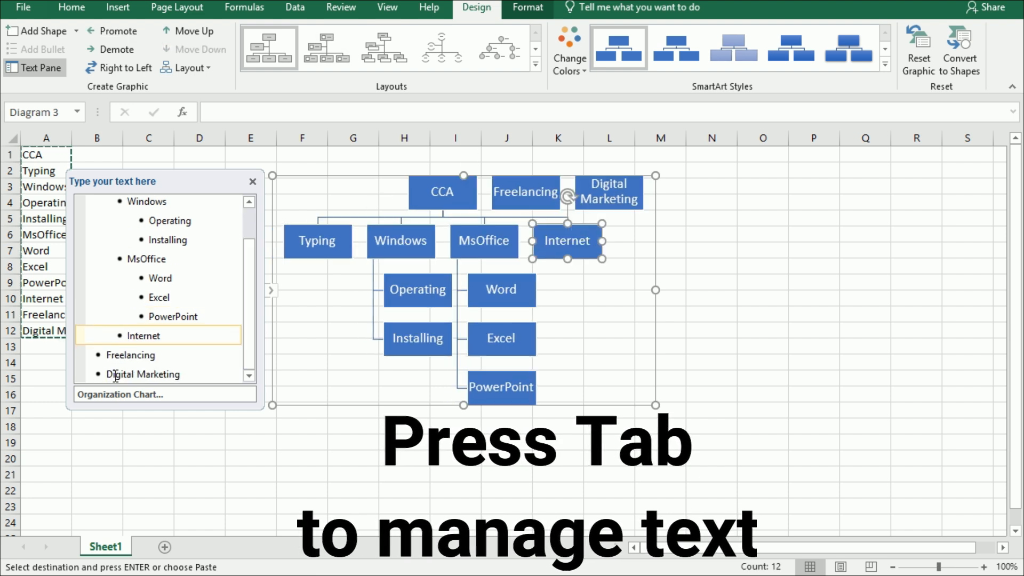
{"action": "left_click", "coordinate": [107, 356]}
{"action": "key", "text": "Tab"}
{"action": "key", "text": "Tab"}
{"action": "left_click", "coordinate": [114, 375]}
{"action": "key", "text": "Tab"}
{"action": "key", "text": "Tab"}
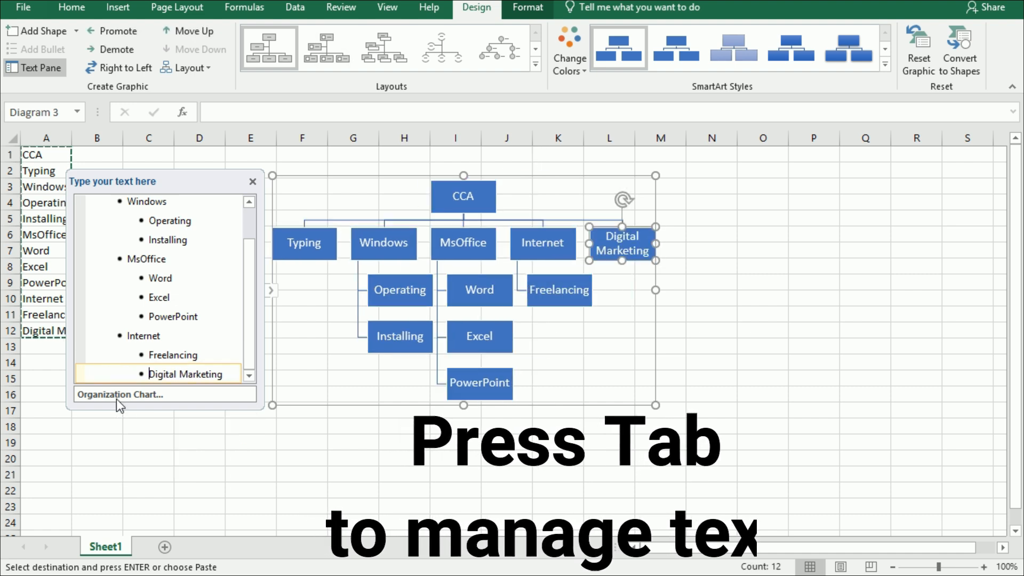
{"action": "left_click", "coordinate": [712, 362]}
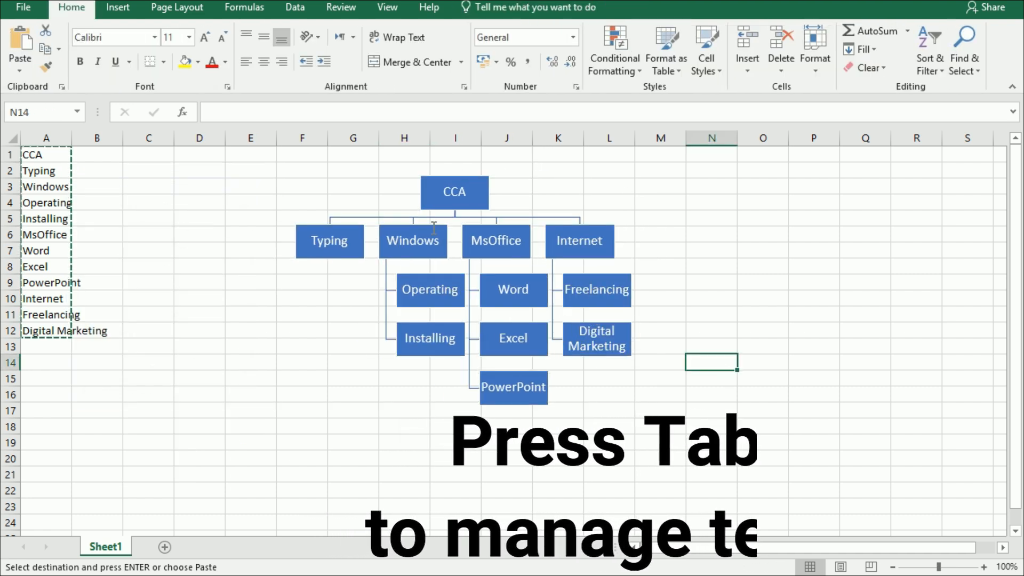